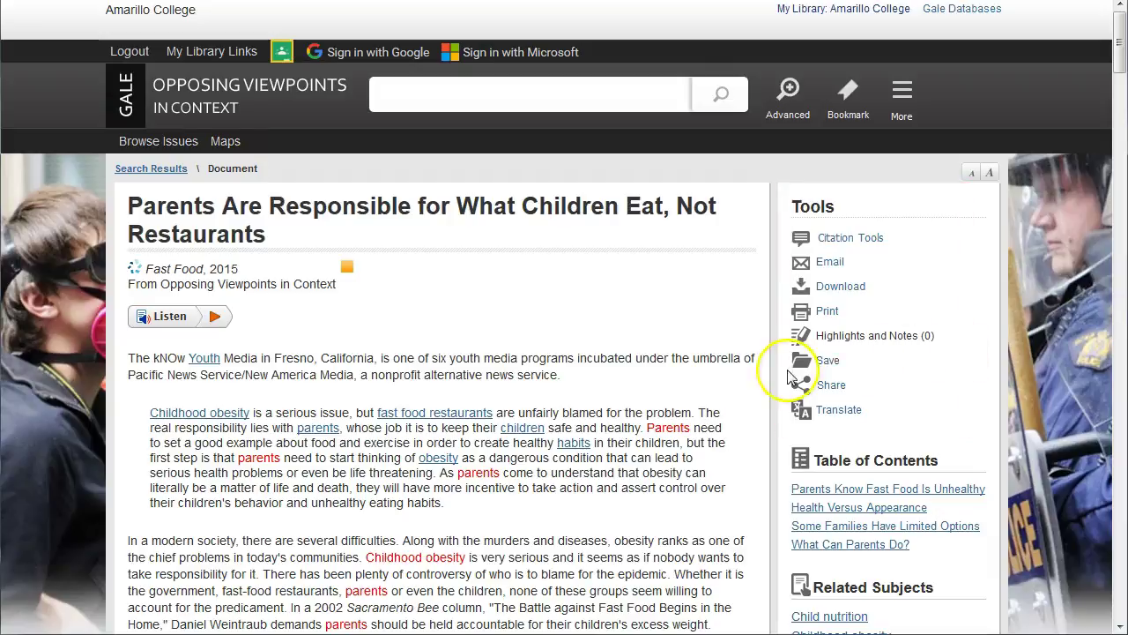
Step: Save this article, then the three viewpoint results and the academic journal report, to My Folder
left_click(829, 361)
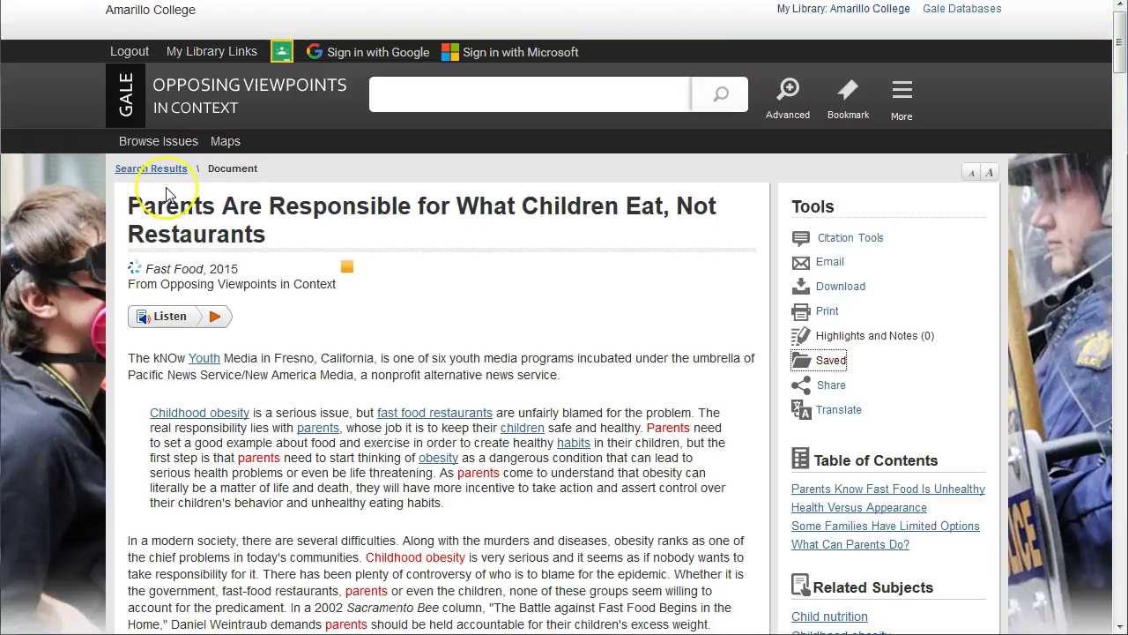
left_click(151, 169)
left_click(145, 257)
left_click(145, 323)
left_click(145, 389)
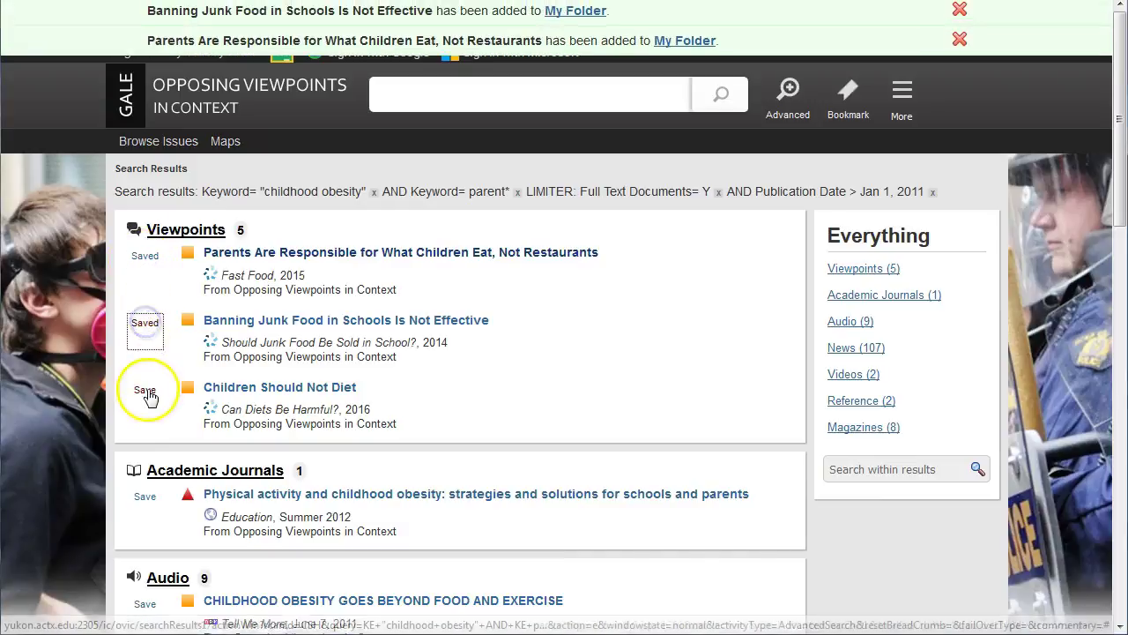
left_click(146, 499)
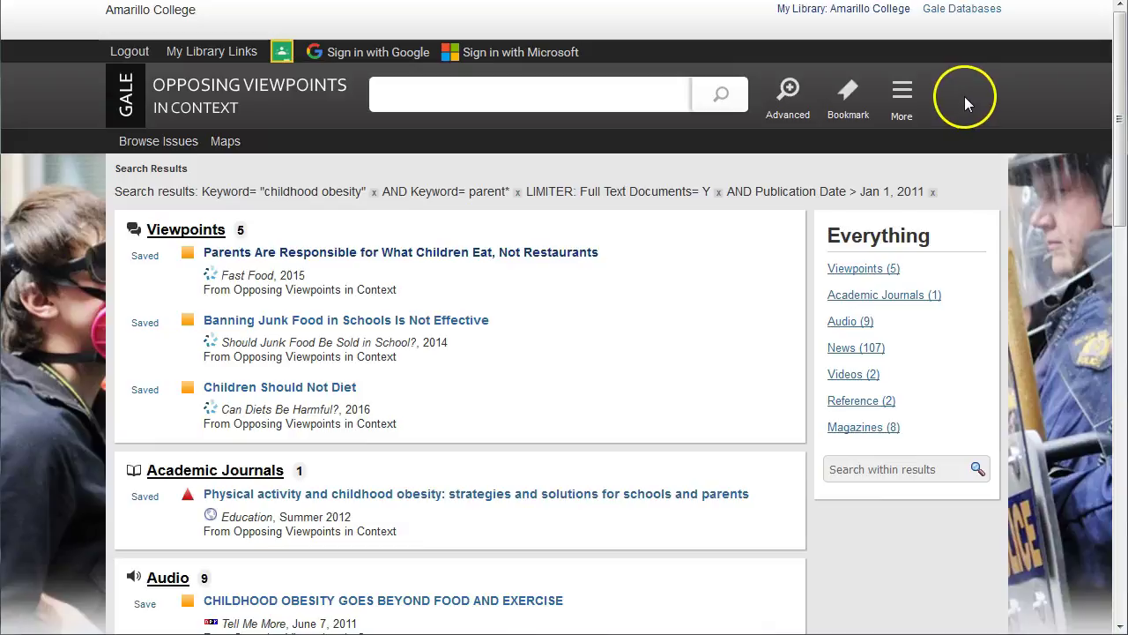
Step: Select all four saved articles in My Folder and download them
left_click(900, 96)
left_click(598, 190)
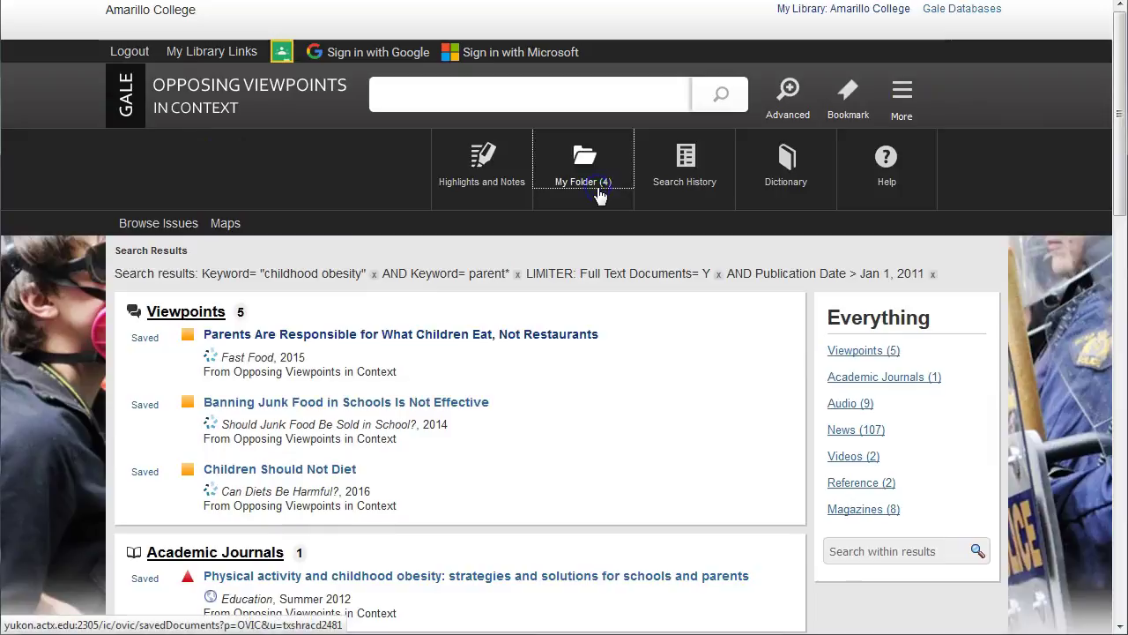
left_click(169, 226)
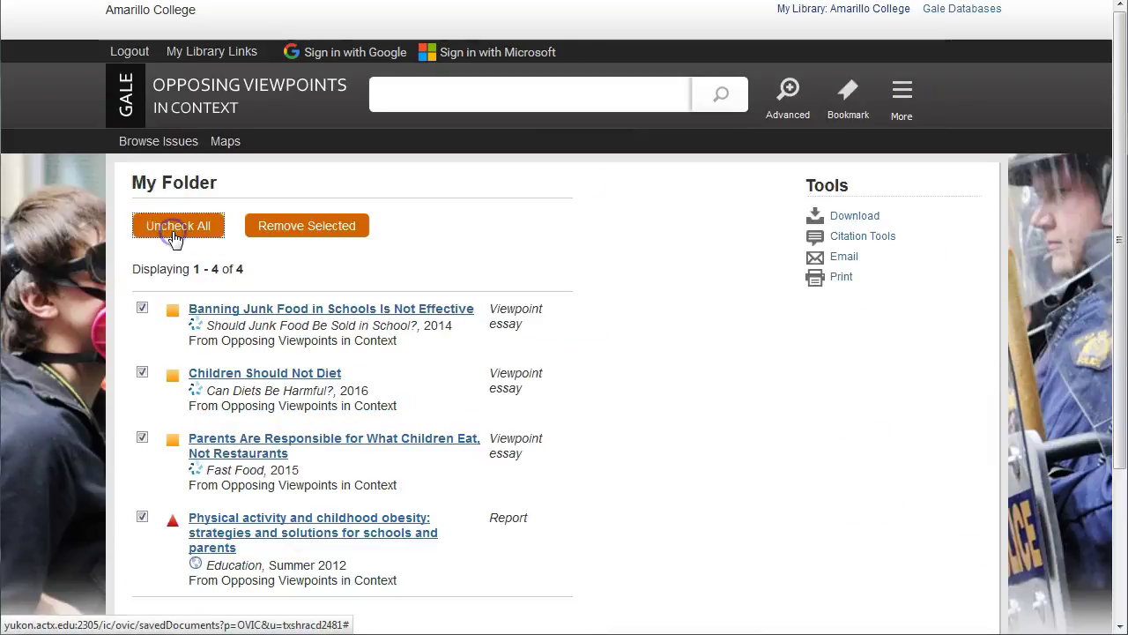
left_click(839, 219)
left_click(565, 403)
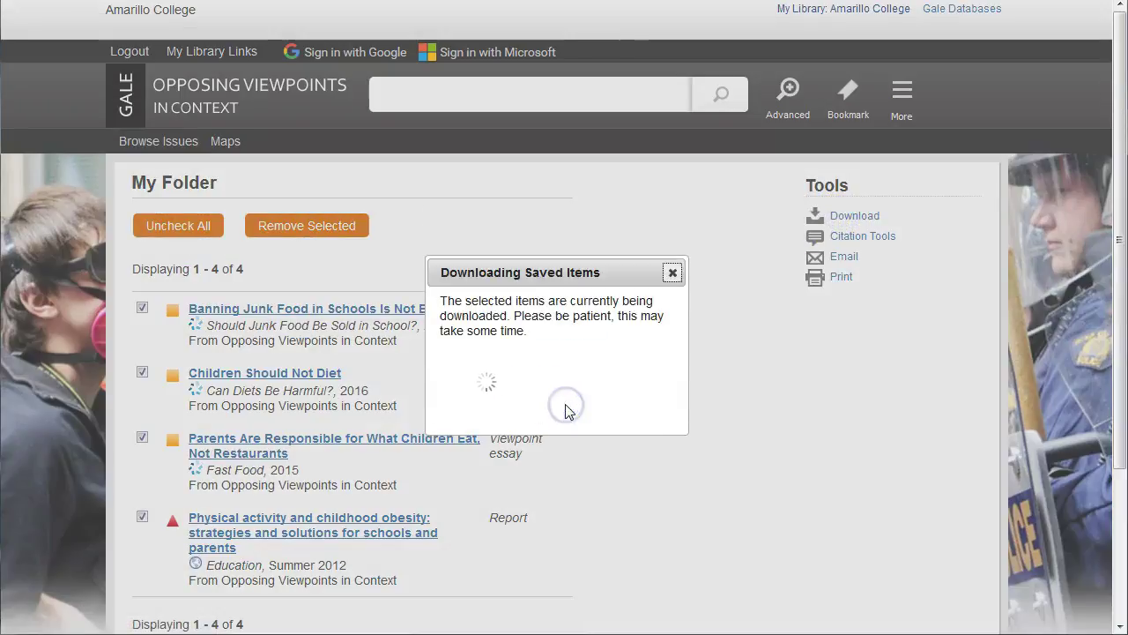
left_click(648, 355)
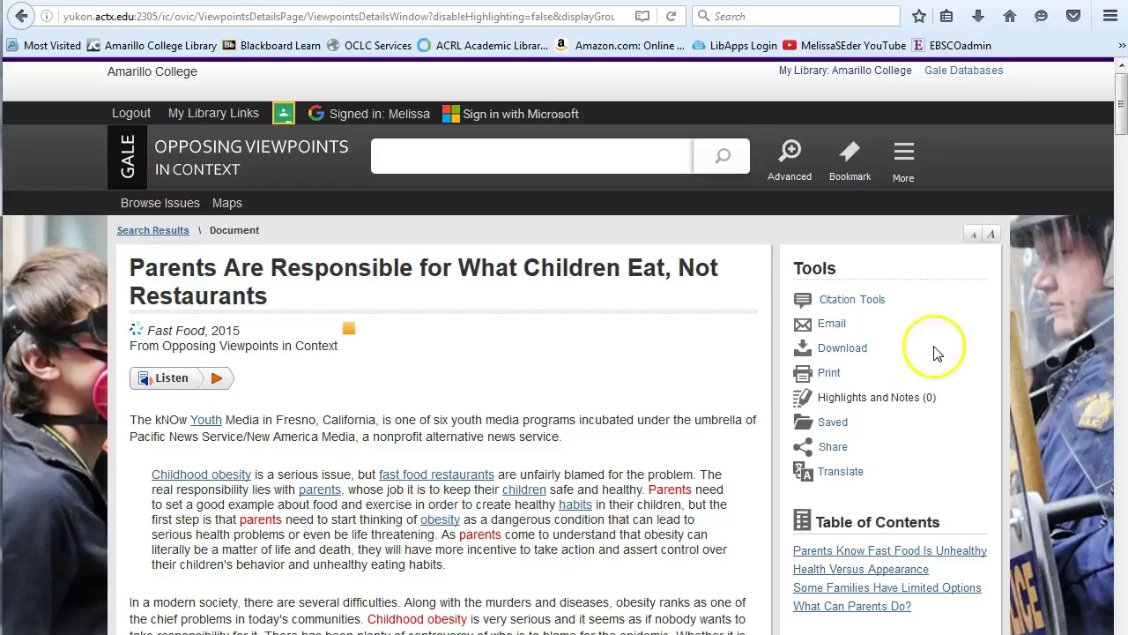
Step: Download the Parents Are Responsible article in PDF format and open Download.pdf
left_click(851, 358)
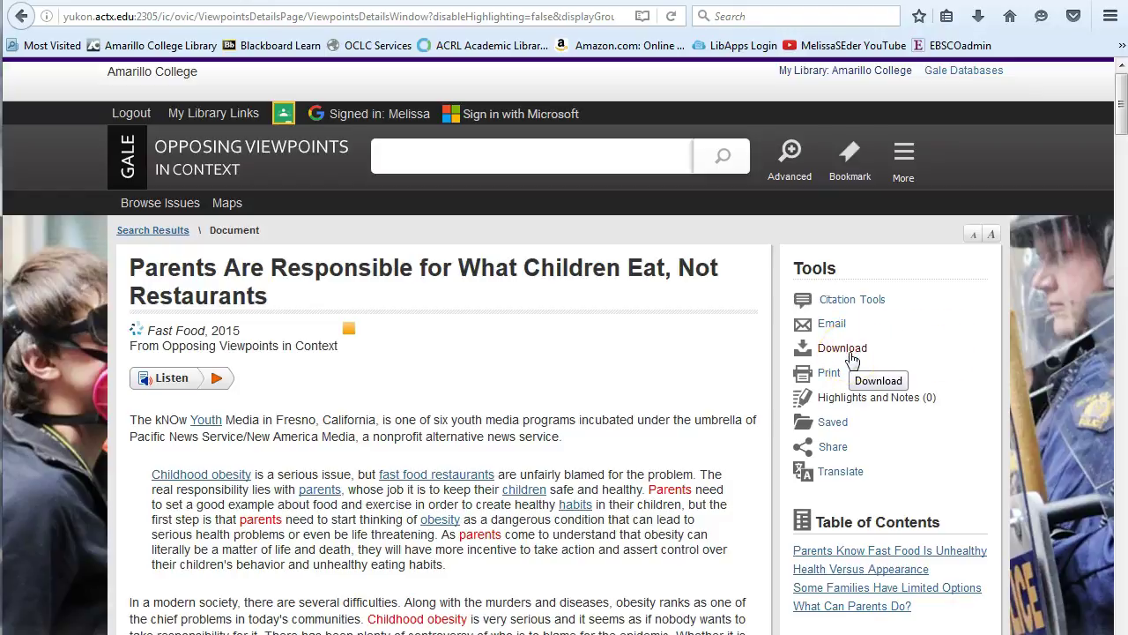
left_click(851, 359)
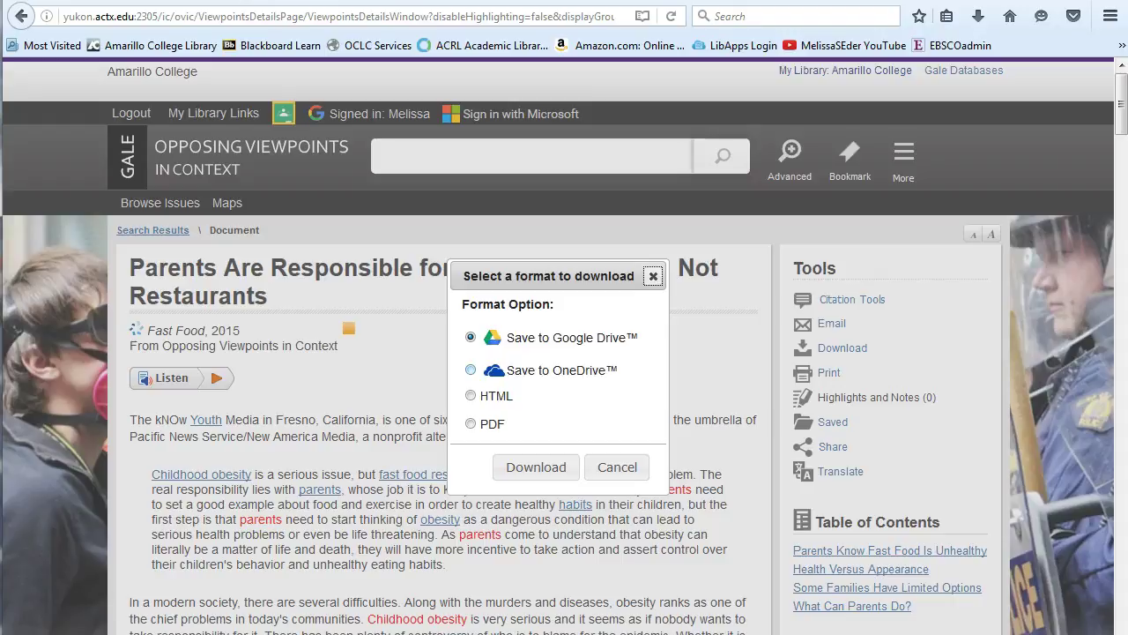
left_click(471, 423)
left_click(519, 468)
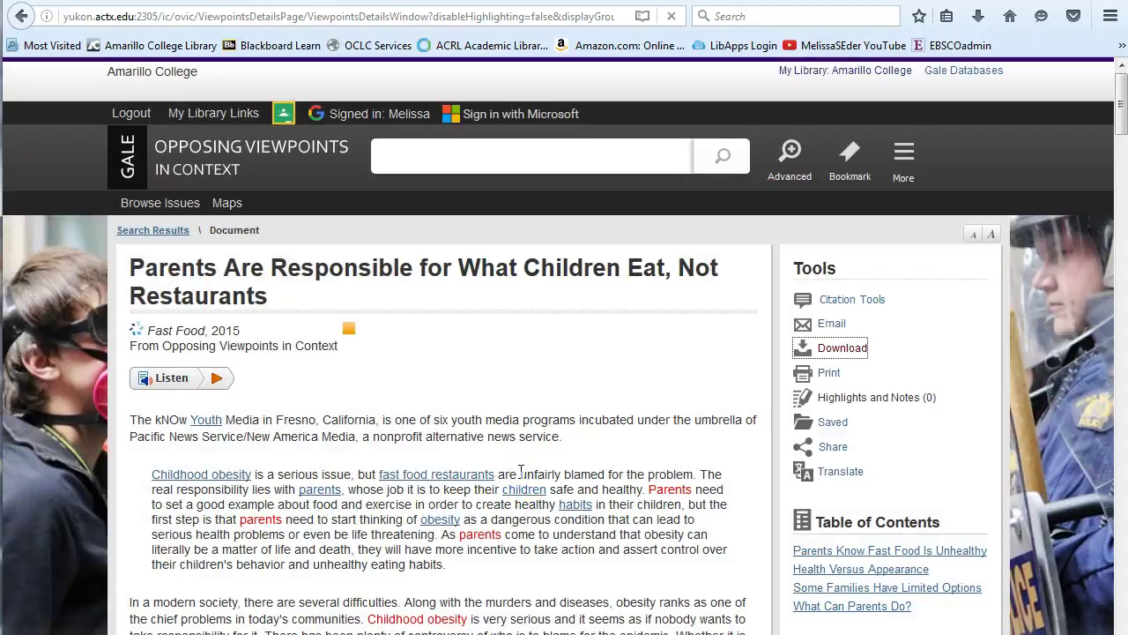
left_click(701, 564)
left_click(979, 23)
left_click(925, 69)
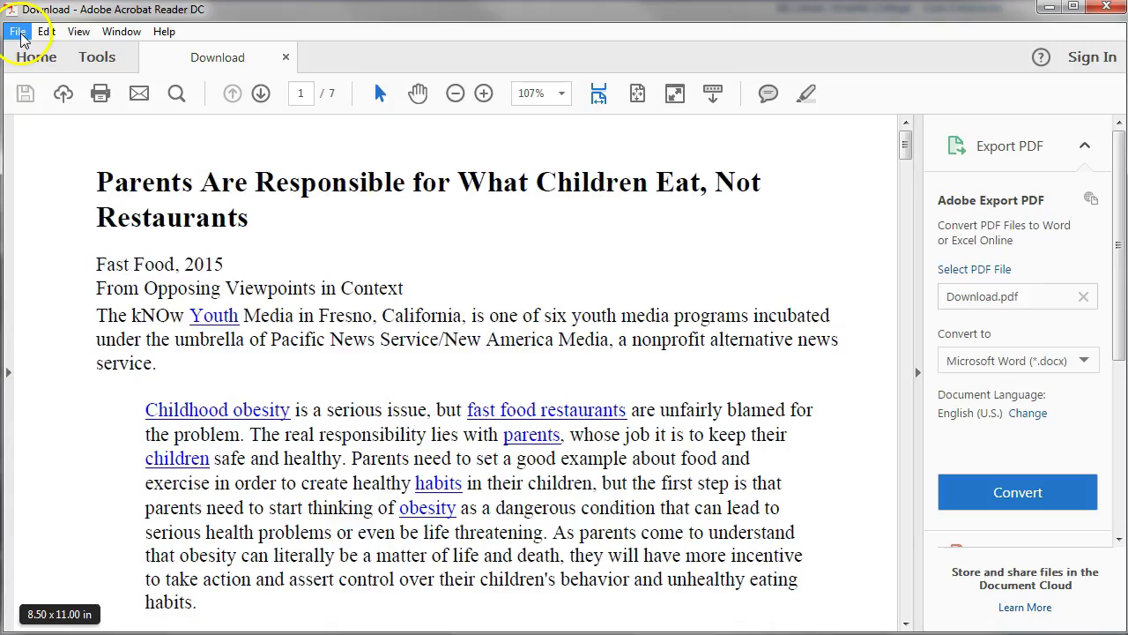
Step: Save a copy of Download.pdf using File > Save As
left_click(21, 36)
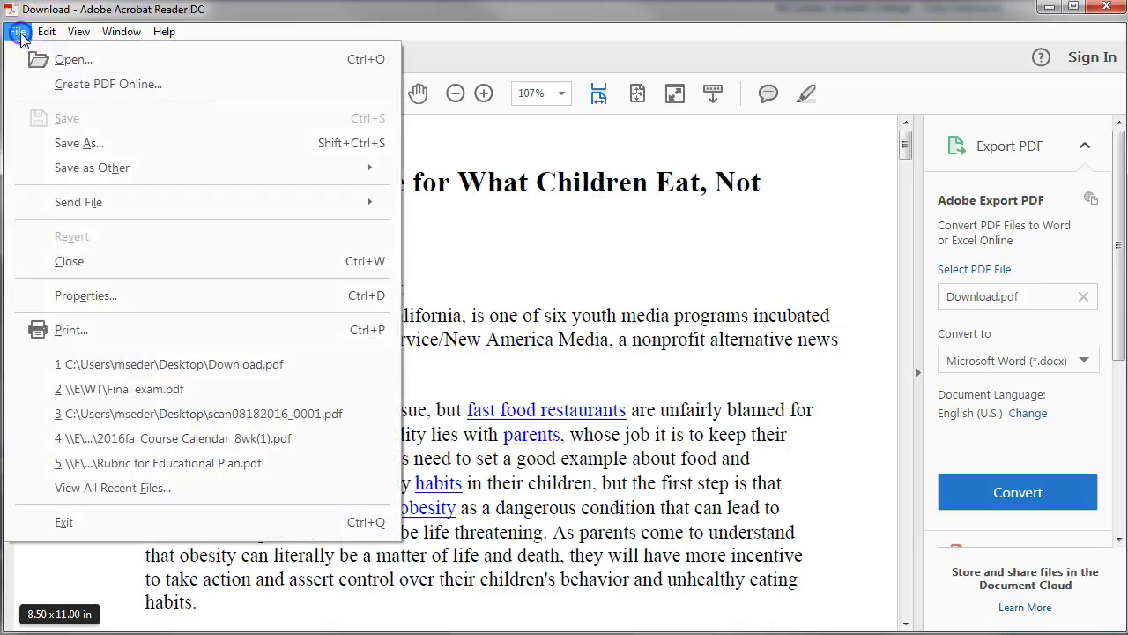
left_click(65, 142)
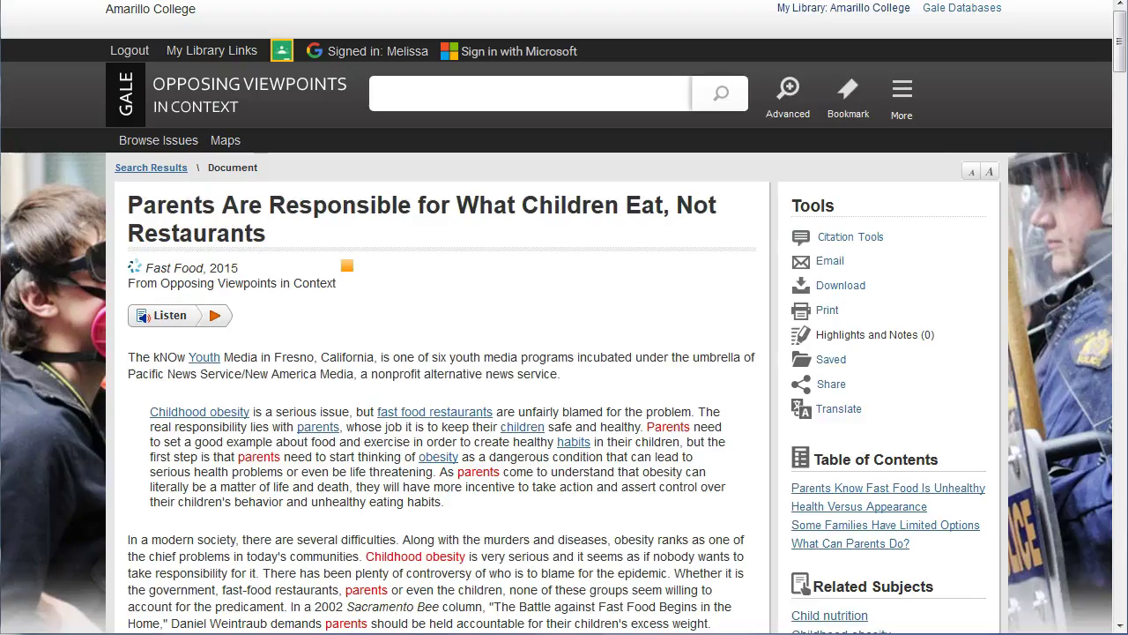
Step: Show the article's MLA and APA citations in Citation Tools
left_click(851, 236)
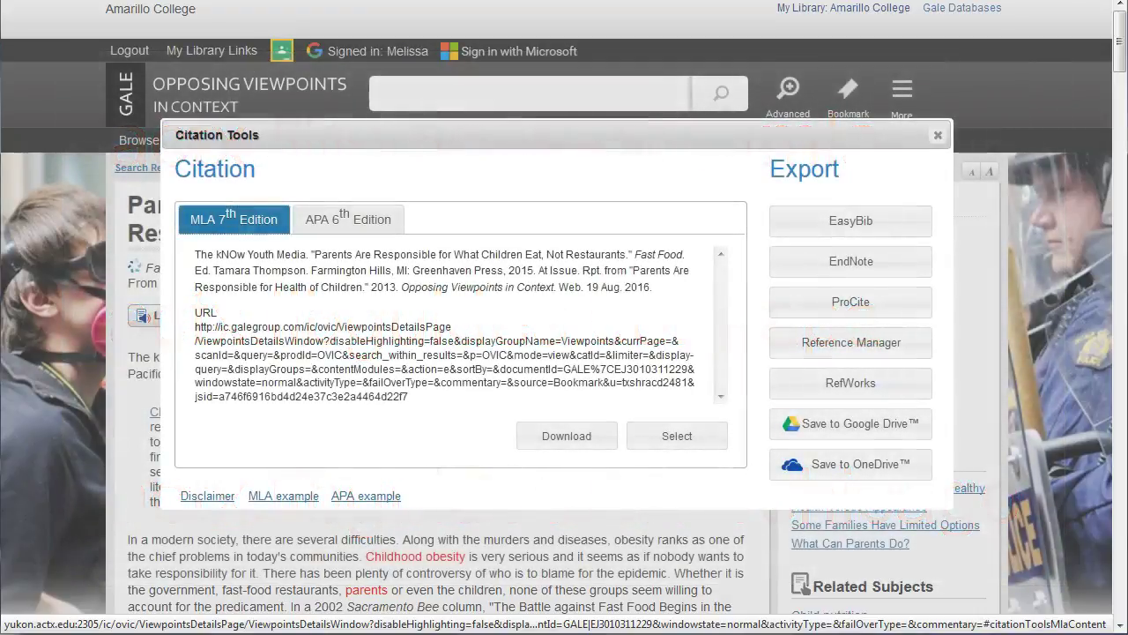
Step: Copy the full MLA 7th Edition citation and close Citation Tools
left_click_drag(654, 287, 193, 246)
key("ctrl+c")
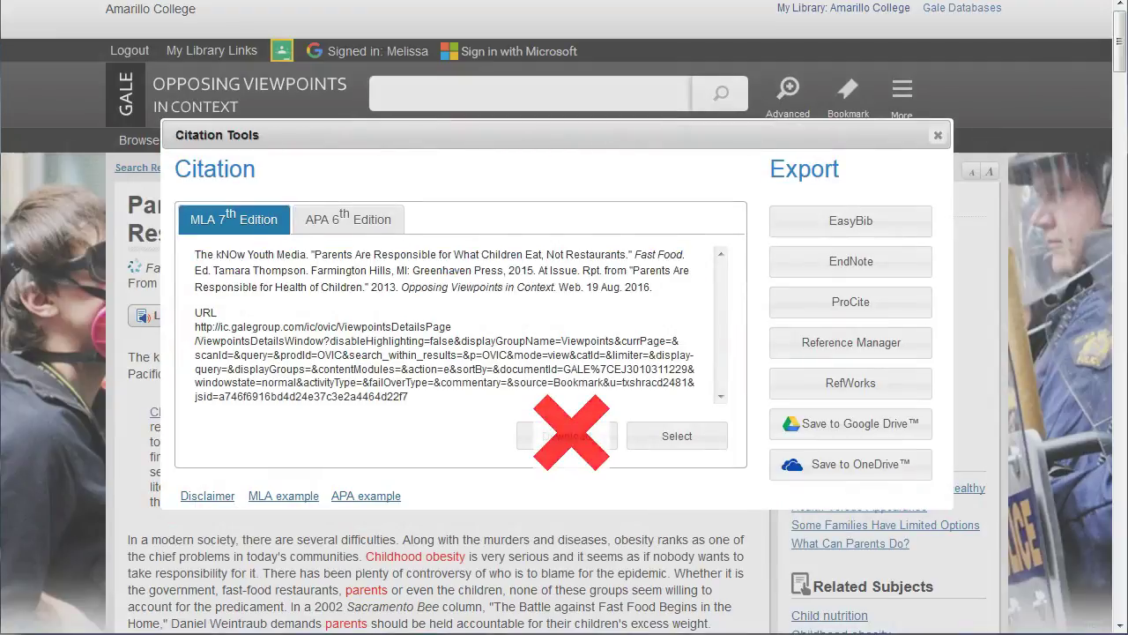
key("Escape")
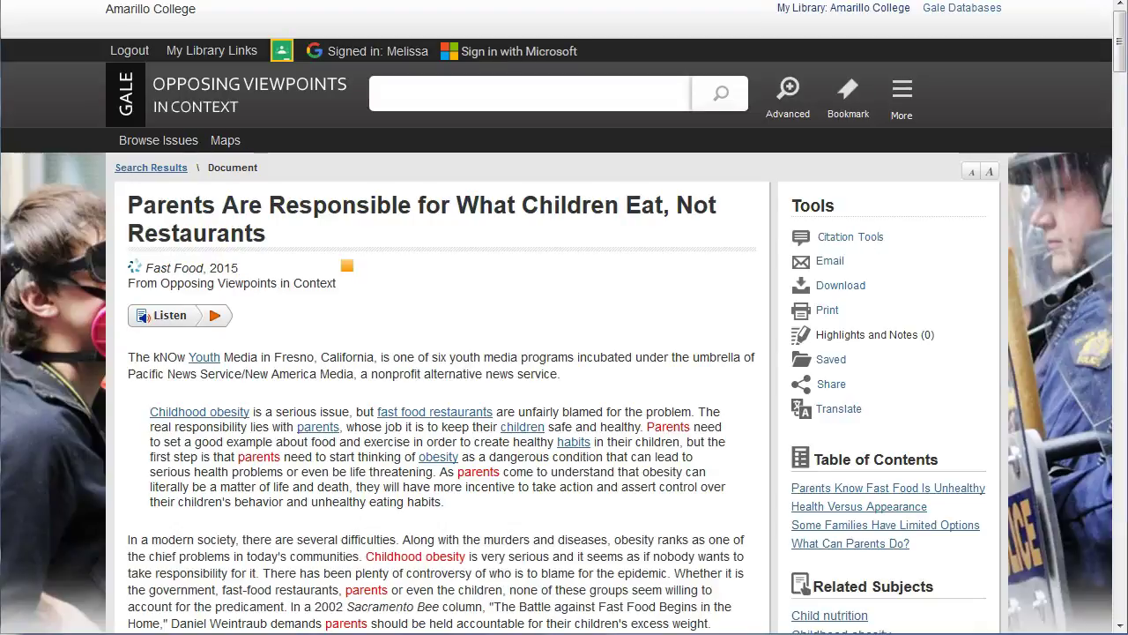
Step: Select all four My Folder articles and bring up their citations
left_click(904, 100)
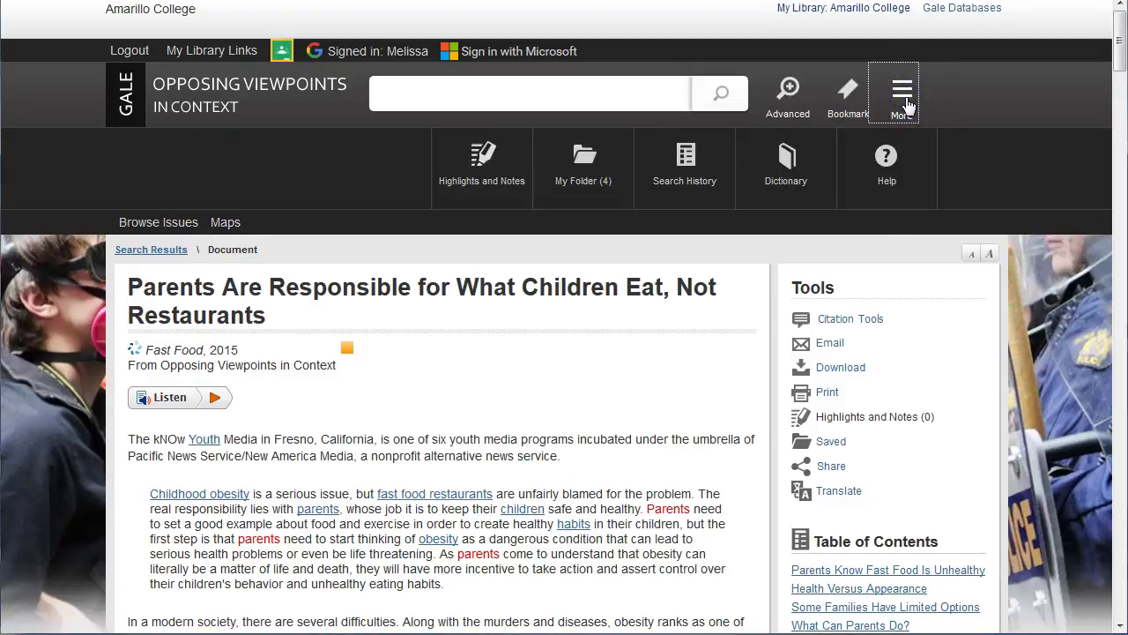
left_click(605, 182)
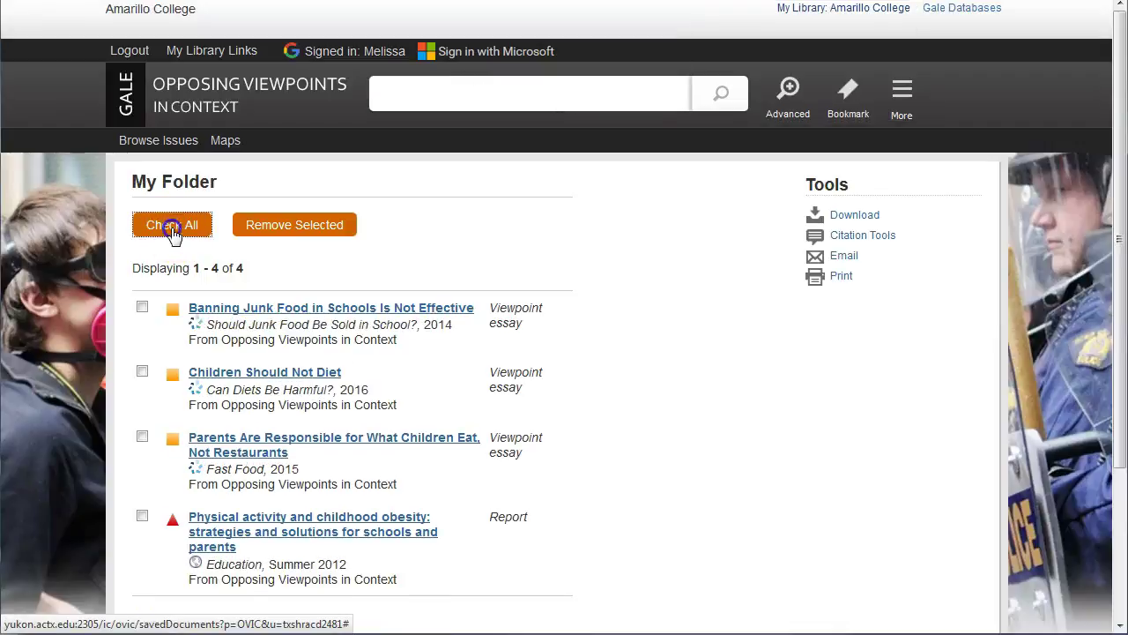
left_click(172, 224)
left_click(882, 236)
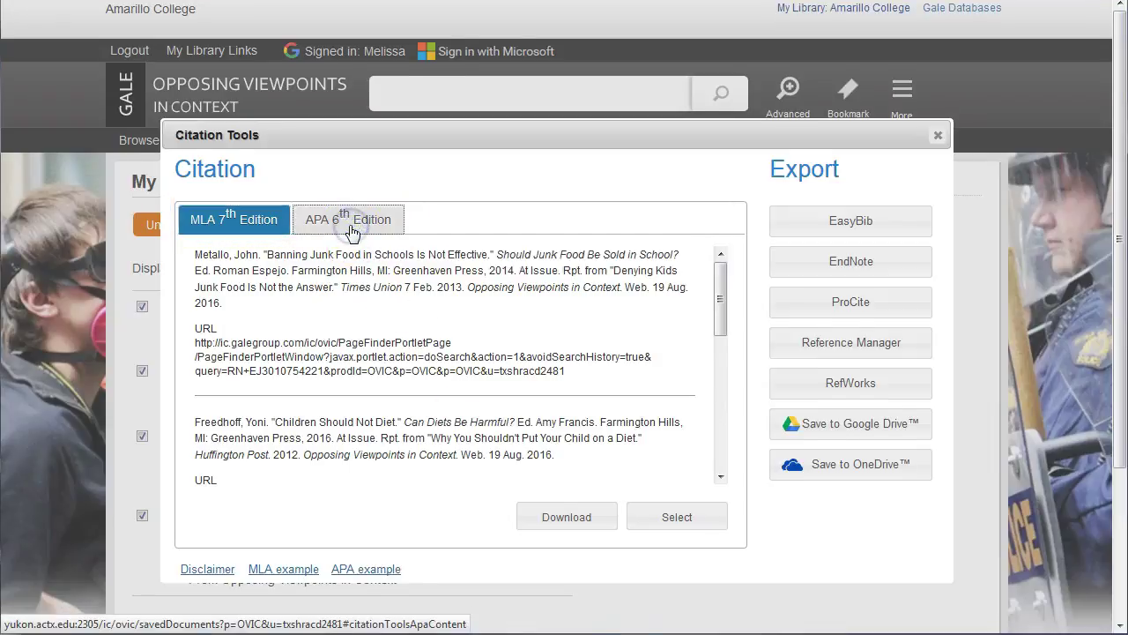
Step: Review the APA and MLA versions, then save the MLA citations to Google Drive
left_click(349, 222)
left_click(263, 222)
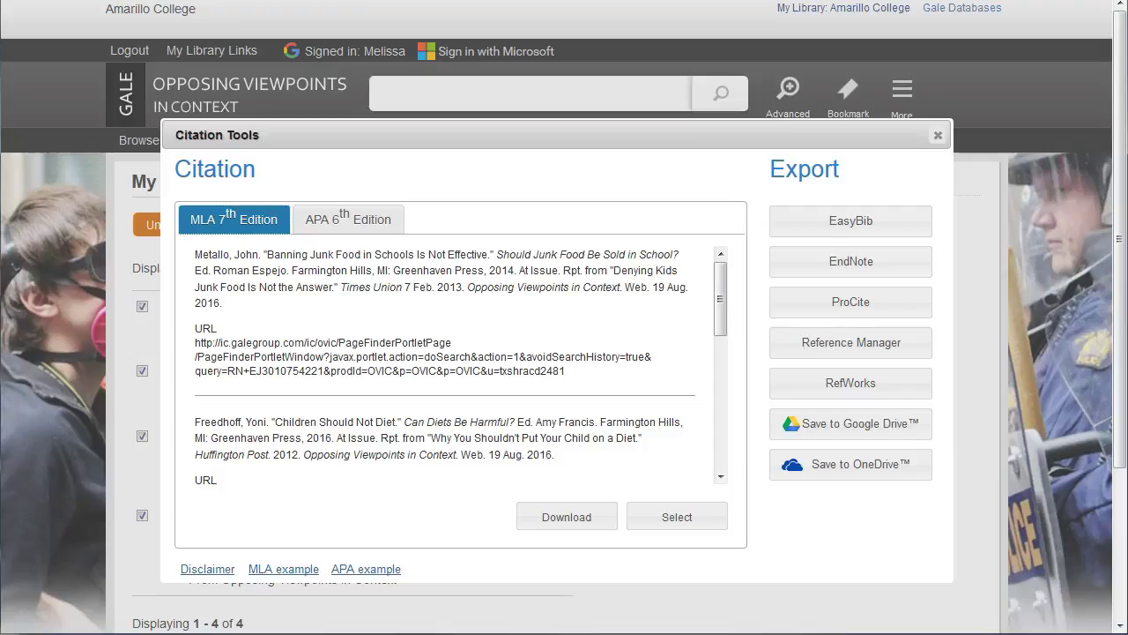
left_click(819, 426)
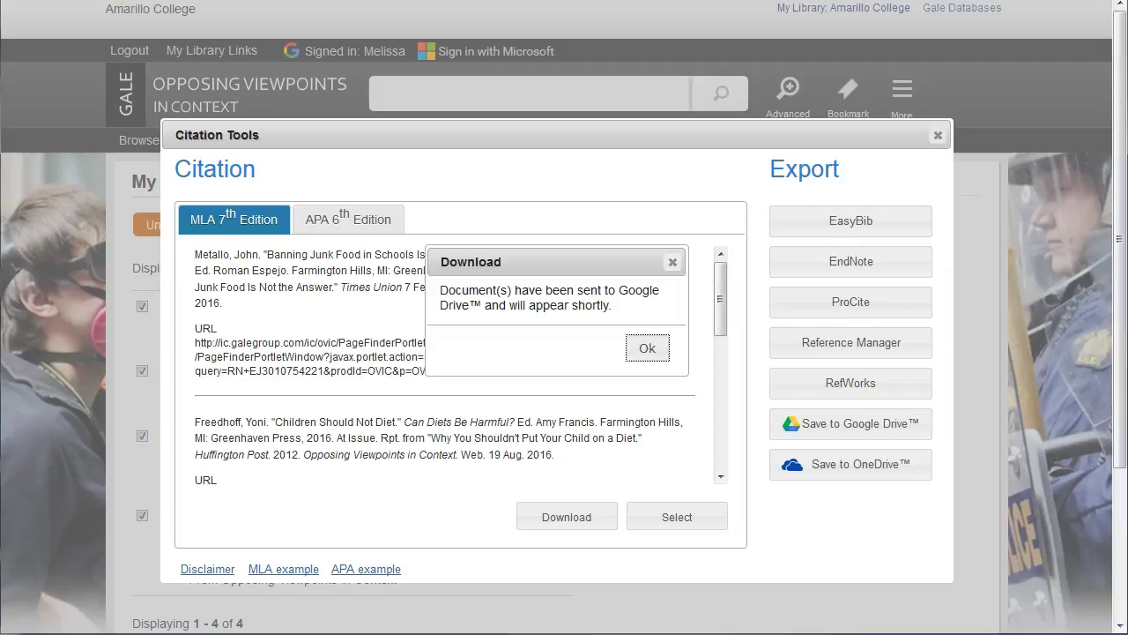
left_click(648, 348)
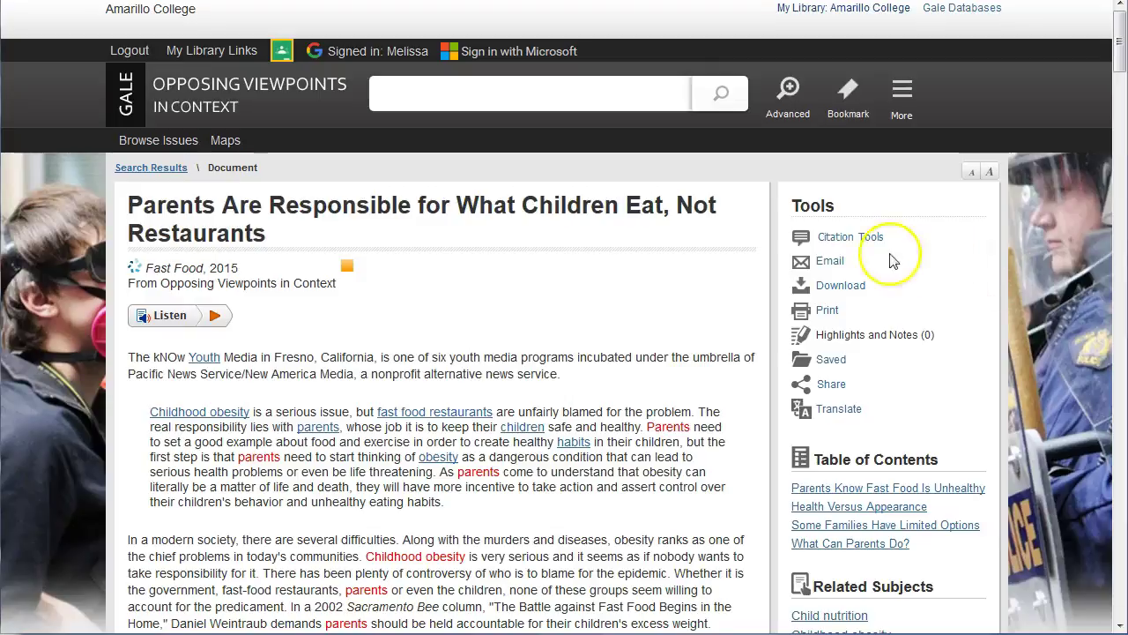
Step: Paste the copied MLA citation as the email message and enter the recipient's e-mail address
left_click(830, 261)
left_click(390, 336)
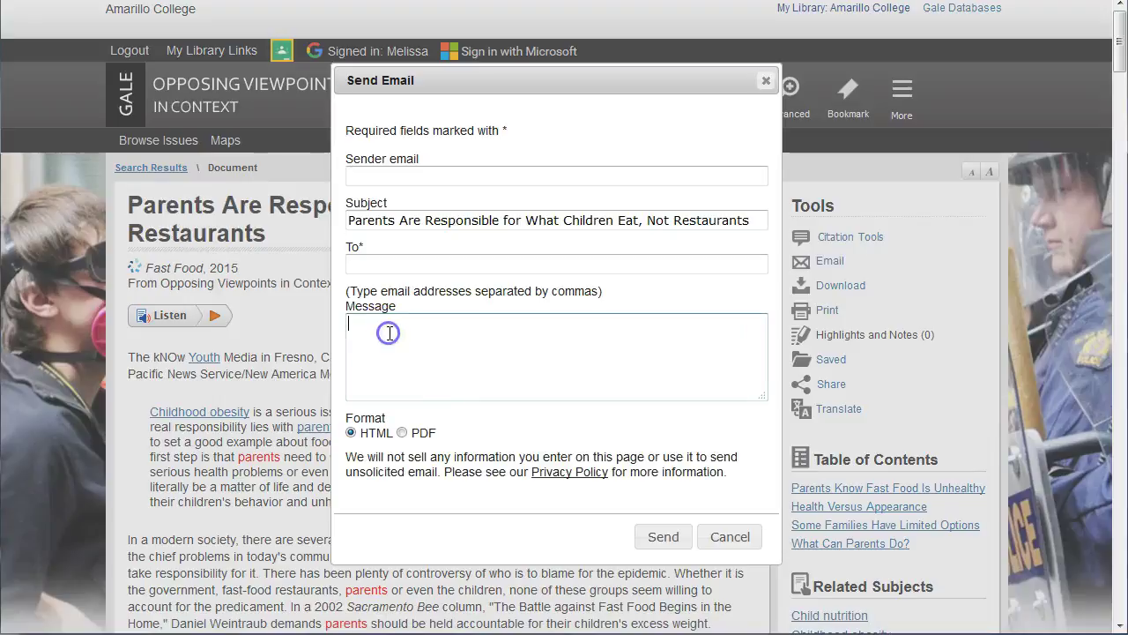
key("ctrl+v")
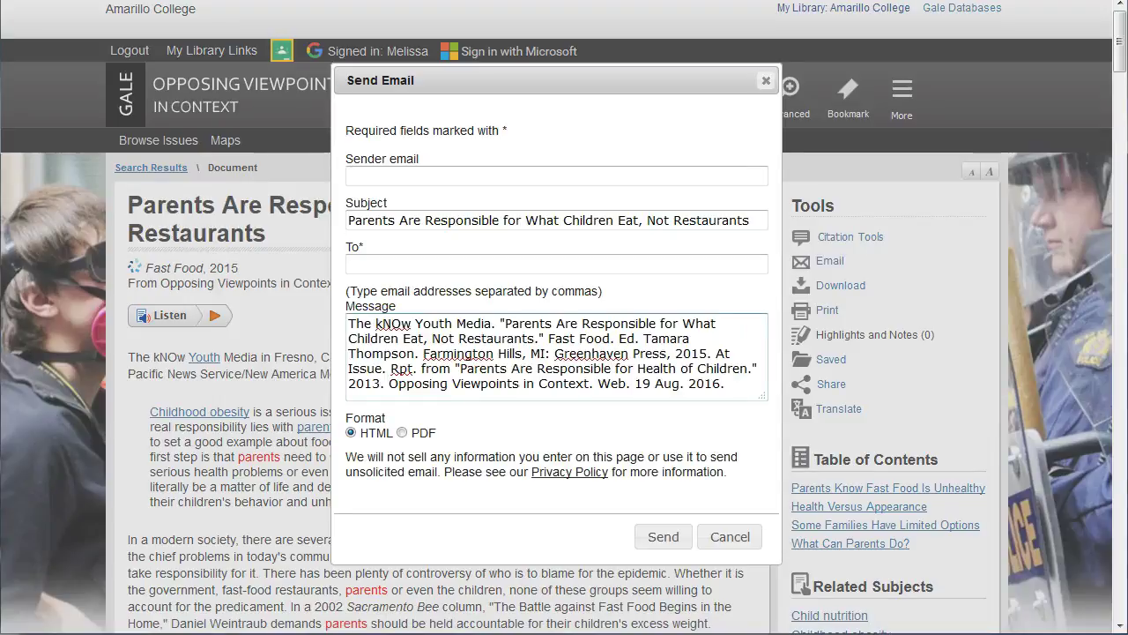
left_click(557, 263)
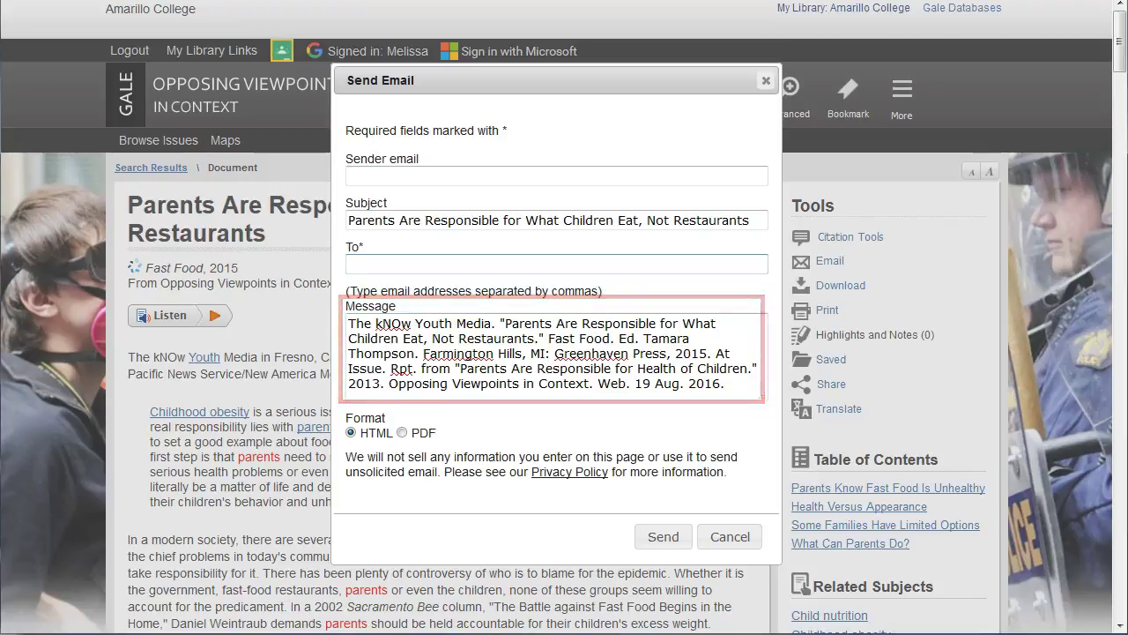
type("myemailaddress.com")
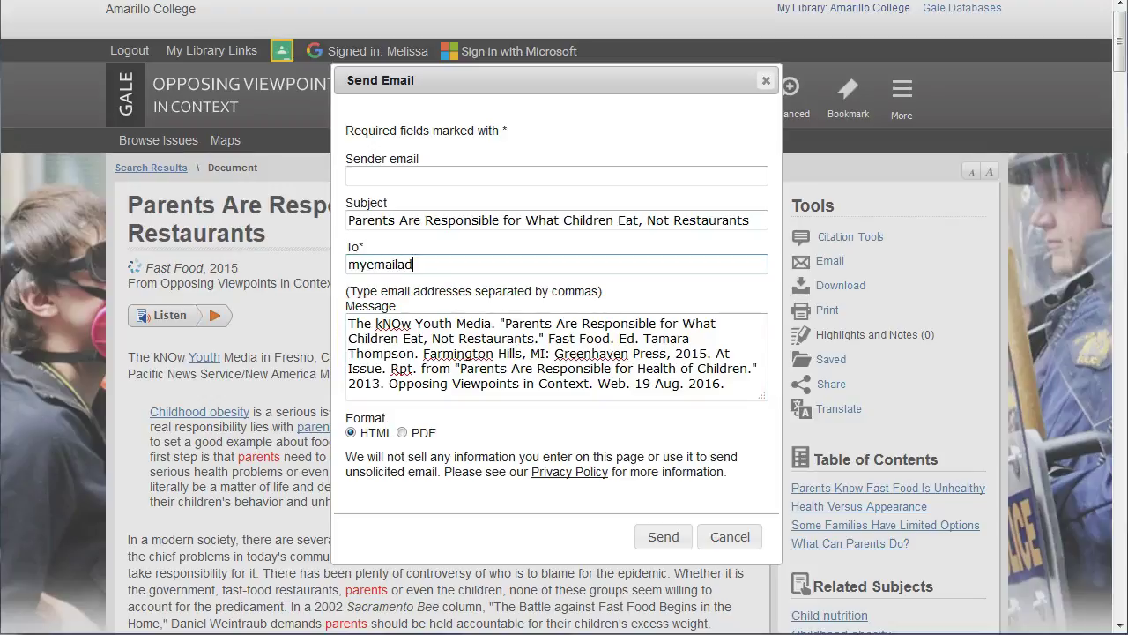